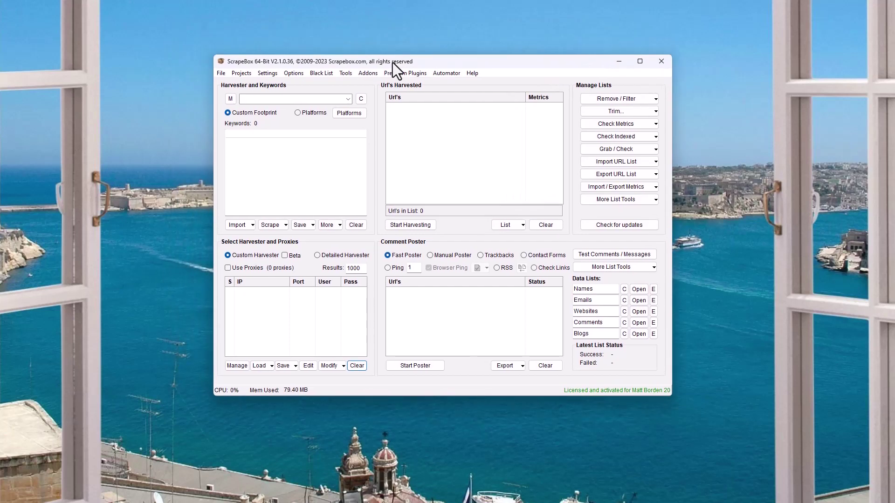
# Nudge the ScrapeBox window up and left, then open the Premium Plugins menu.
pyautogui.moveTo(370, 64); pyautogui.dragTo(365, 47)
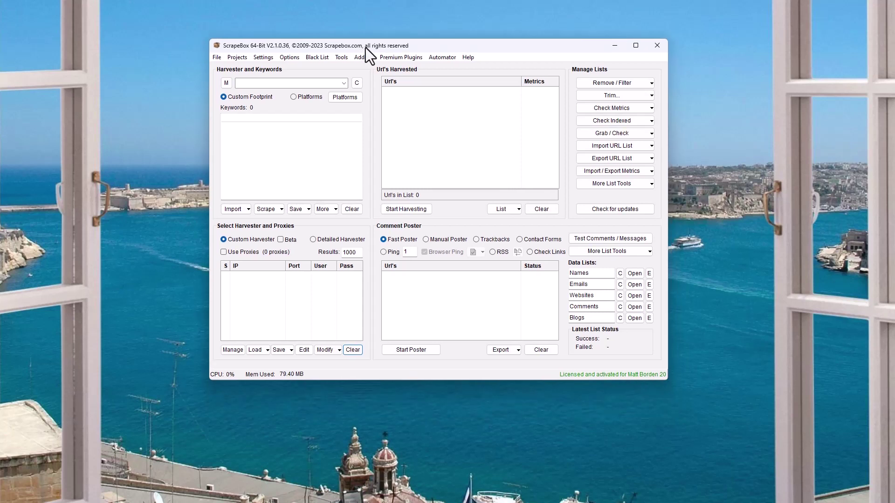
pyautogui.click(404, 56)
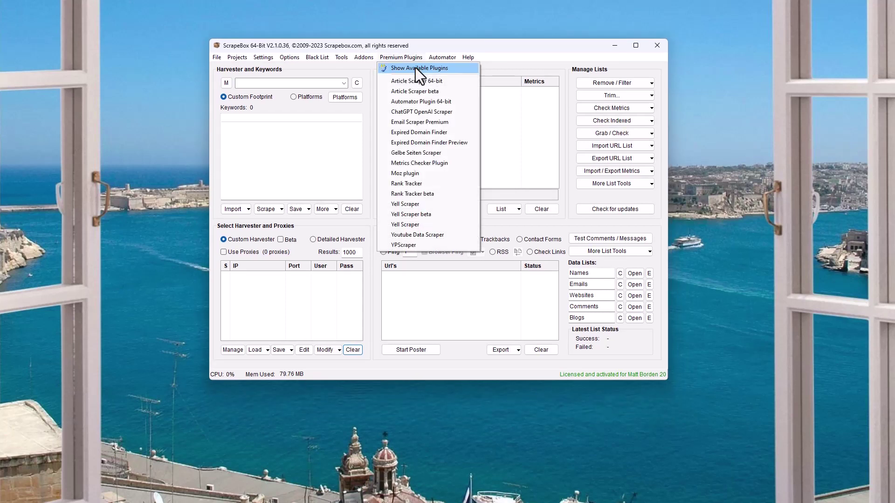
# In Show Available Plugins, read the ChatGPT OpenAI Scraper's version, price and full description.
pyautogui.click(415, 68)
pyautogui.scroll(-3, 323, 211)
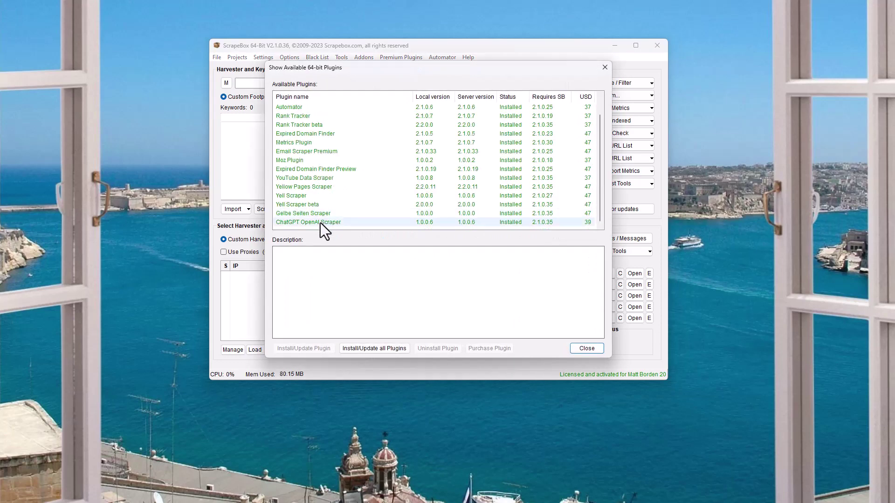
pyautogui.click(320, 223)
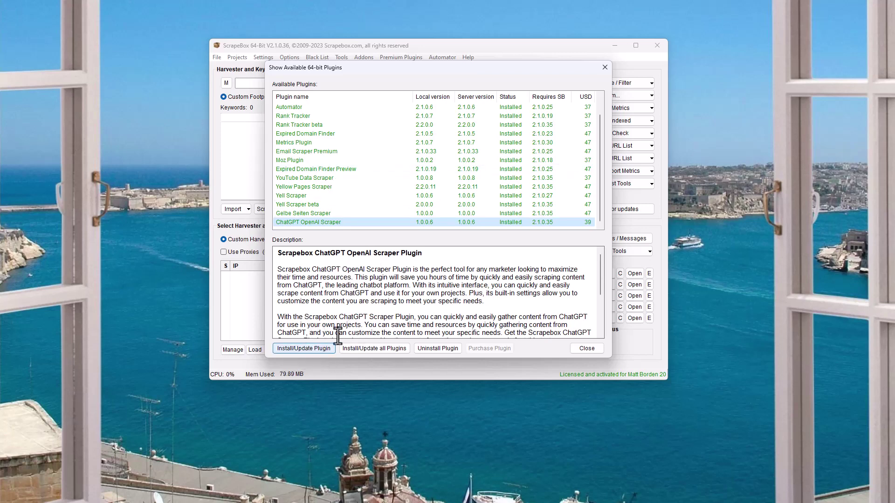
pyautogui.scroll(-1, 451, 303)
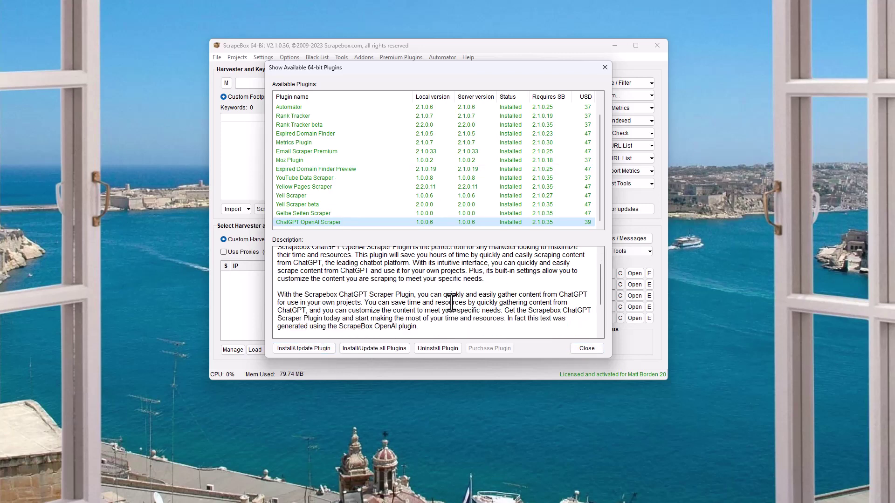
pyautogui.scroll(-3, 451, 303)
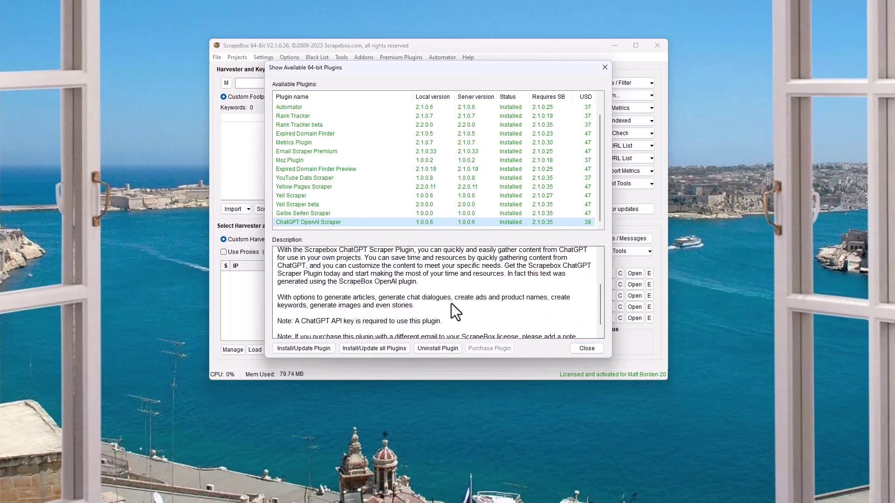
pyautogui.click(583, 348)
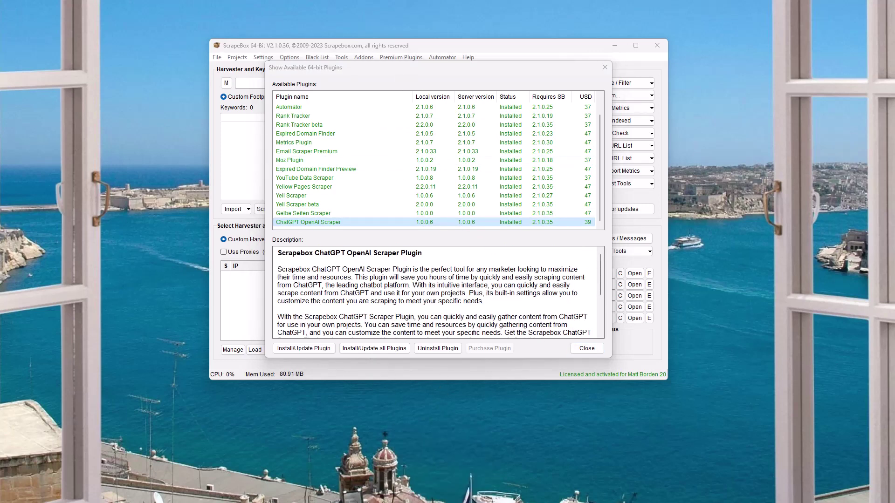
pyautogui.click(402, 499)
# Scroll up and down through the scrapebox.com homepage.
pyautogui.moveTo(214, 26); pyautogui.dragTo(171, 26)
pyautogui.click(282, 205)
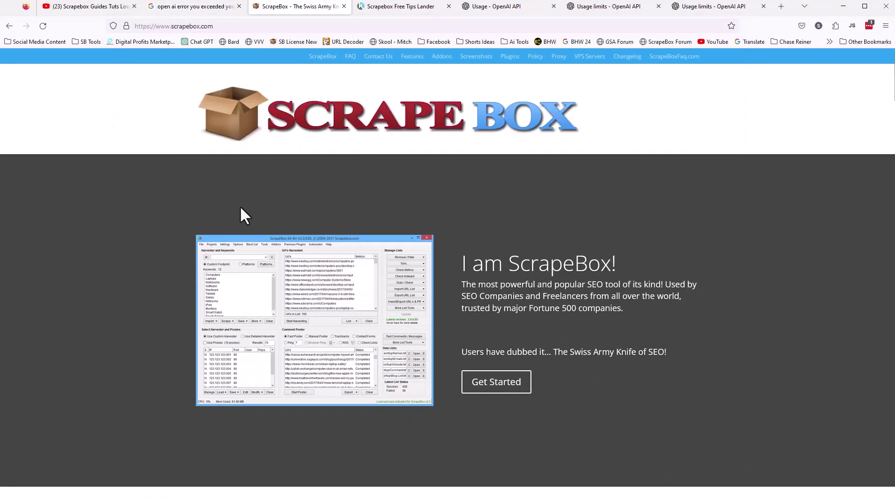
pyautogui.scroll(-10, 242, 214)
pyautogui.scroll(-15, 289, 203)
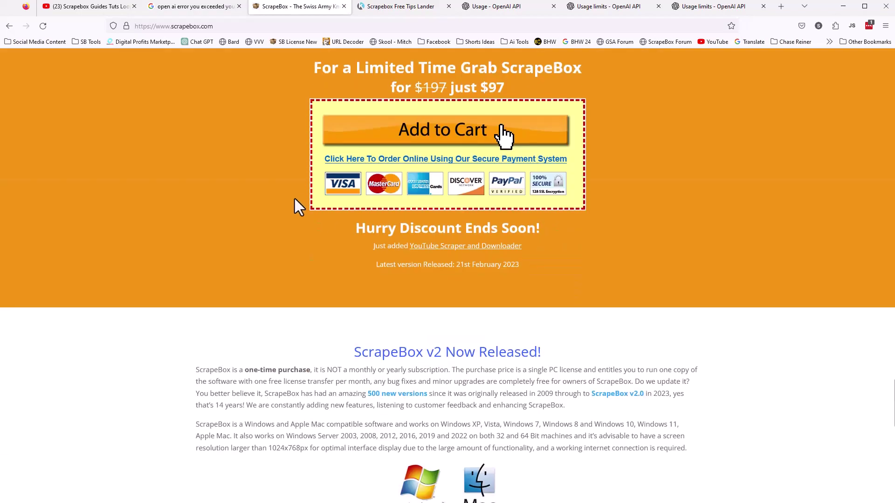
pyautogui.scroll(3, 307, 207)
pyautogui.scroll(15, 228, 188)
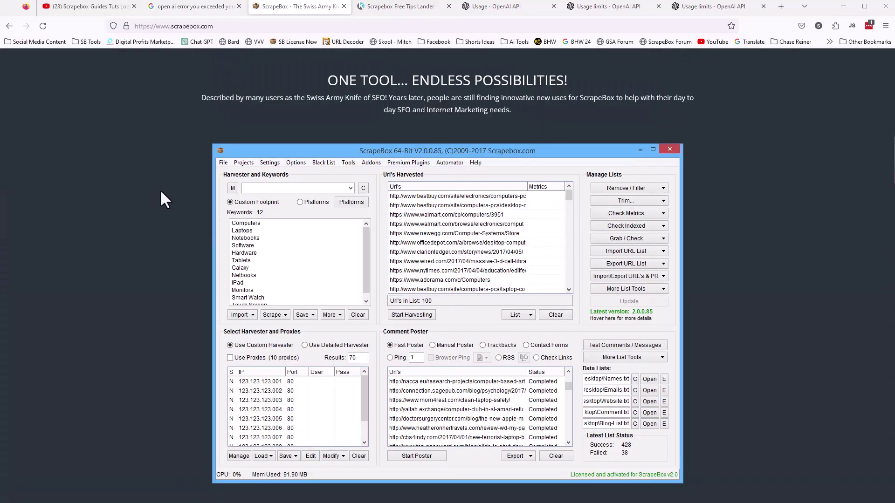
pyautogui.scroll(-4, 164, 189)
pyautogui.scroll(15, 164, 190)
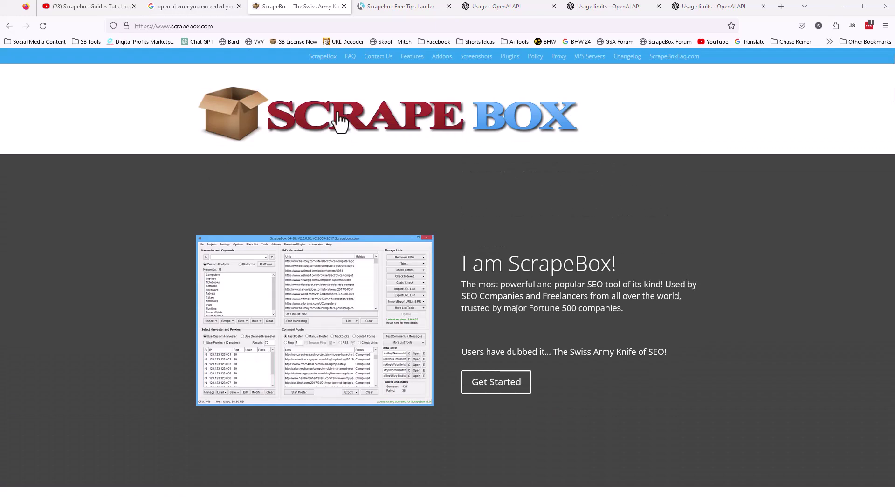
# On the Scrapebox Free Tips Lander page, highlight 'Full Length Tutorials' and the make-money subtitle phrase.
pyautogui.click(394, 8)
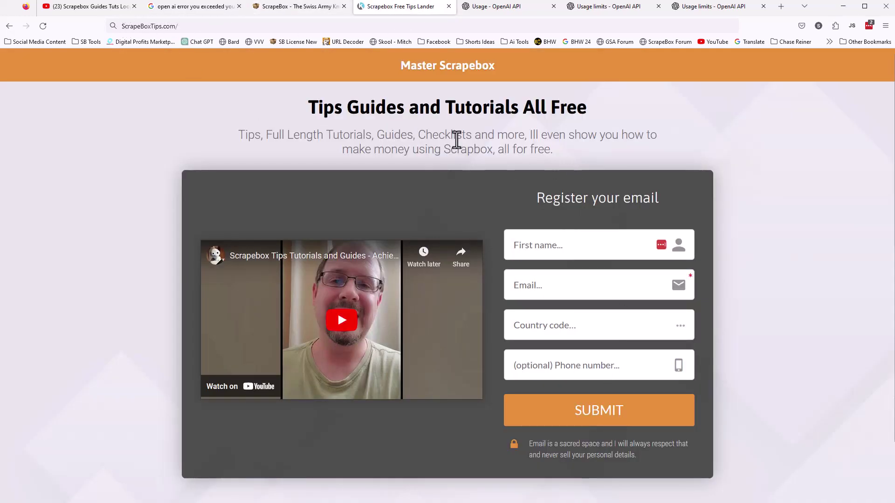
pyautogui.moveTo(262, 135); pyautogui.dragTo(384, 135)
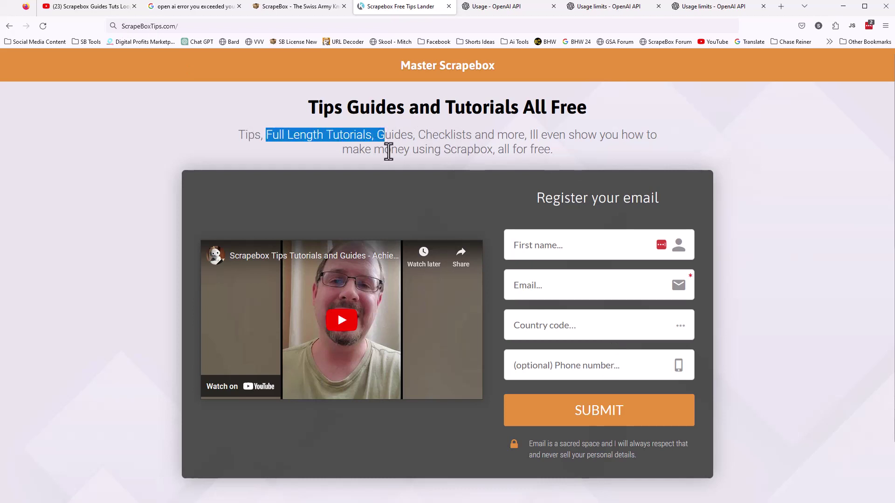
pyautogui.moveTo(342, 149); pyautogui.dragTo(575, 155)
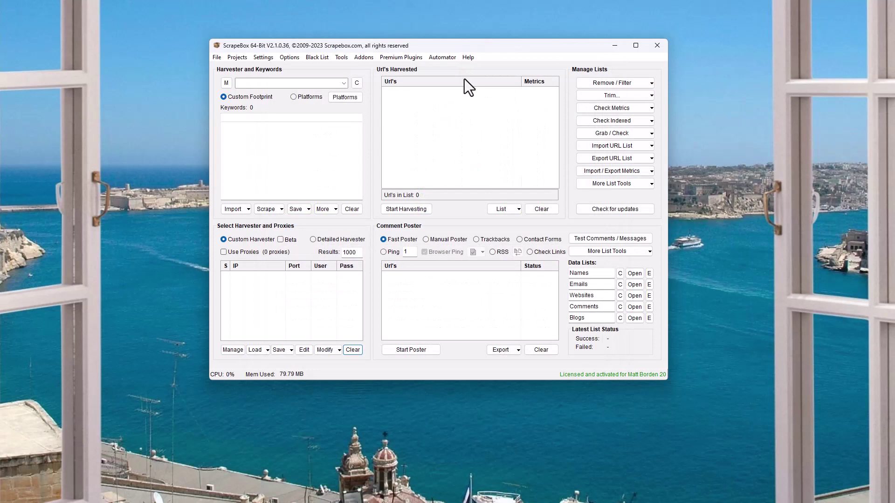
# Launch ChatGPT OpenAI Scraper from Premium Plugins and drag its window to the screen centre.
pyautogui.click(399, 59)
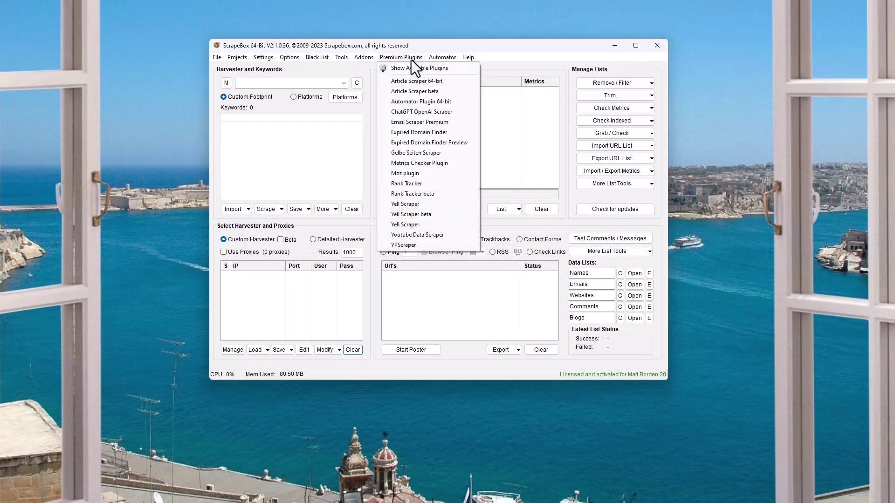
pyautogui.click(407, 112)
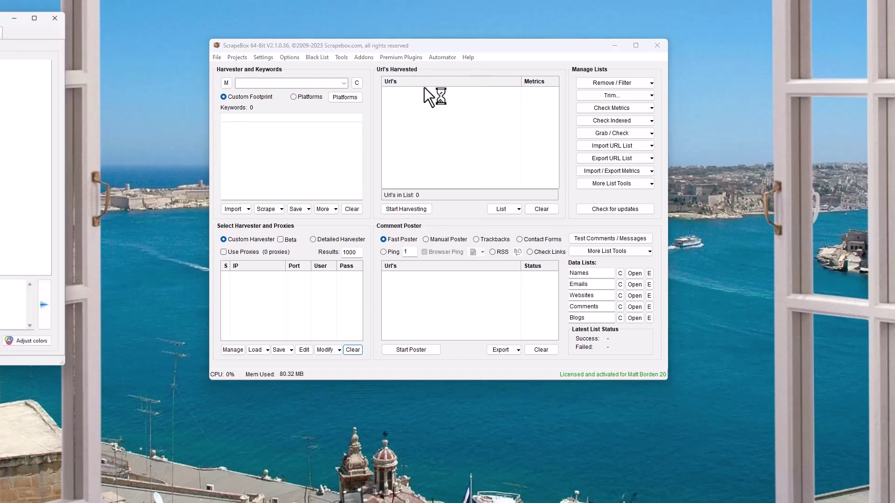
pyautogui.moveTo(0, 11); pyautogui.dragTo(521, 37)
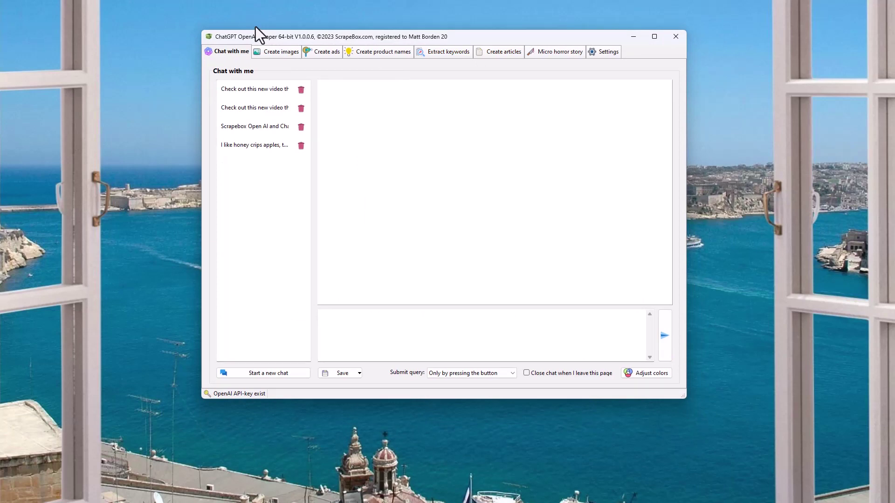
pyautogui.click(264, 51)
pyautogui.click(342, 51)
pyautogui.click(227, 52)
pyautogui.click(604, 52)
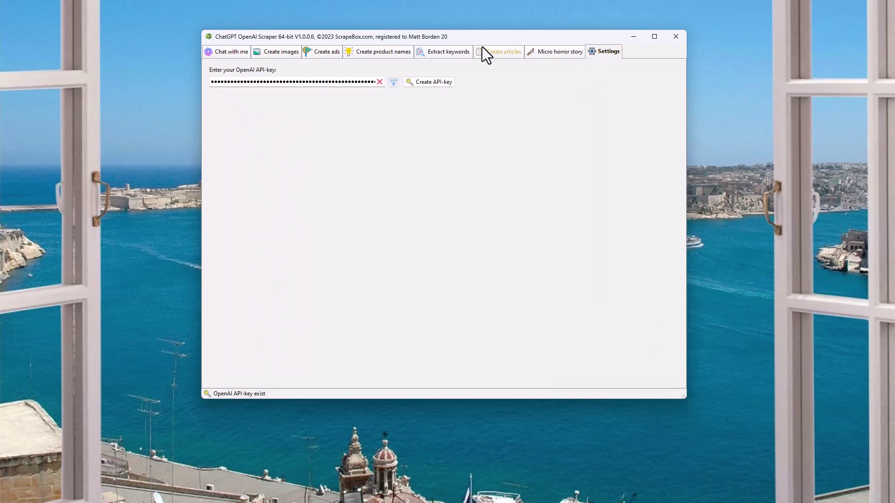
pyautogui.click(502, 52)
pyautogui.click(448, 52)
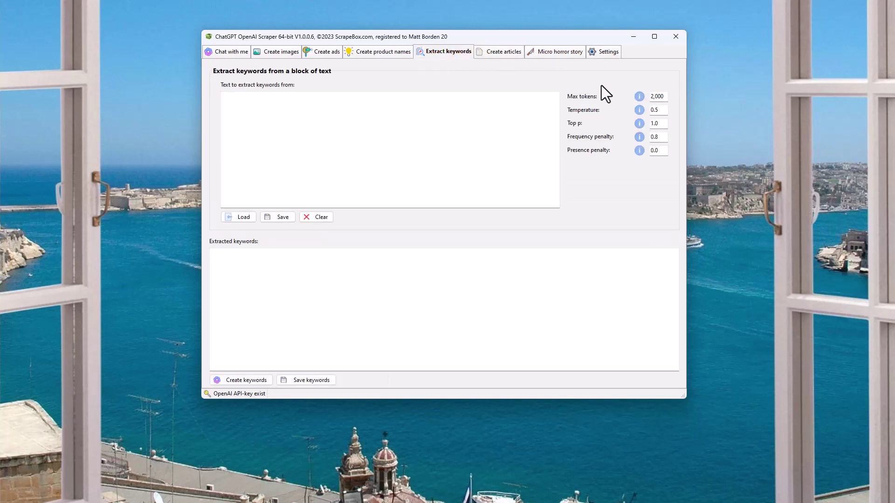
pyautogui.click(393, 53)
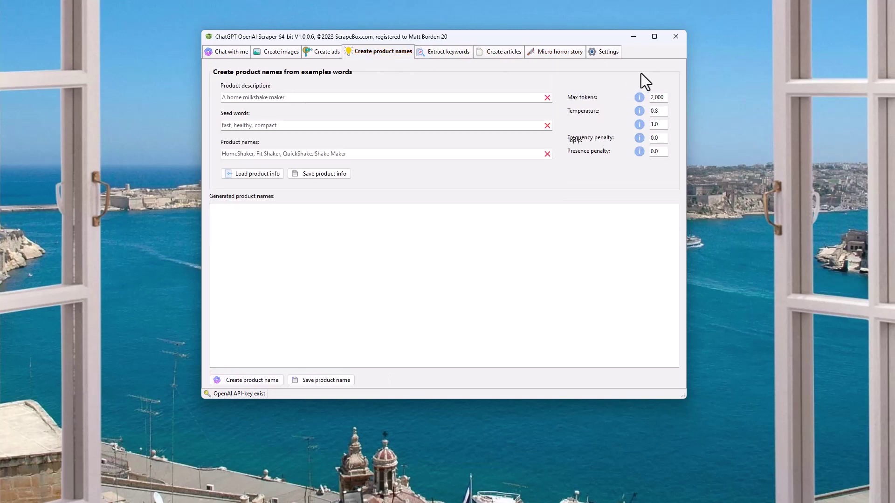
pyautogui.click(223, 53)
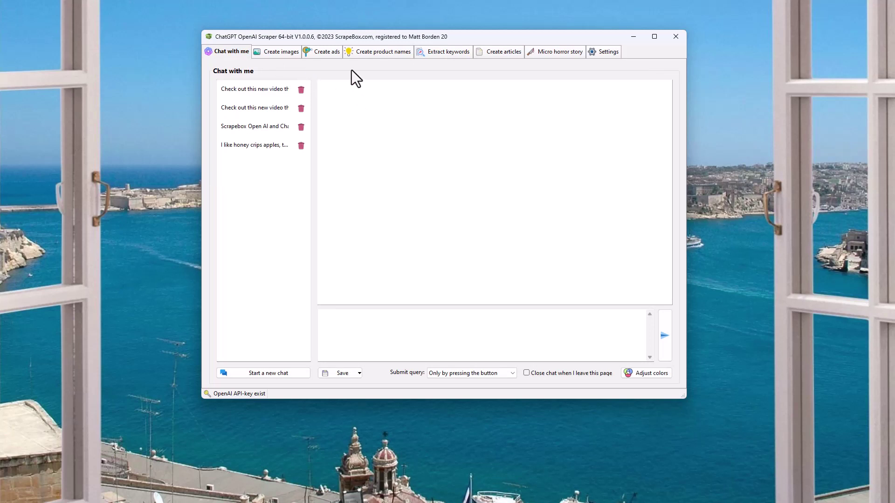
pyautogui.click(279, 52)
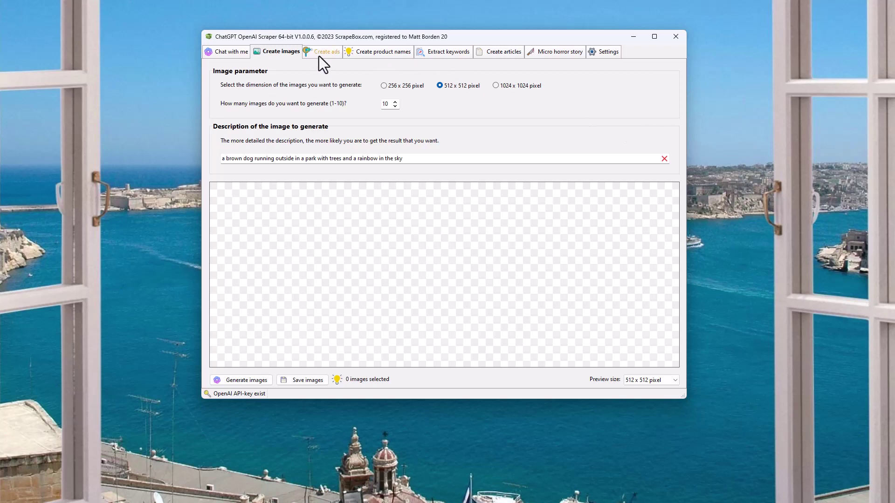
pyautogui.click(227, 51)
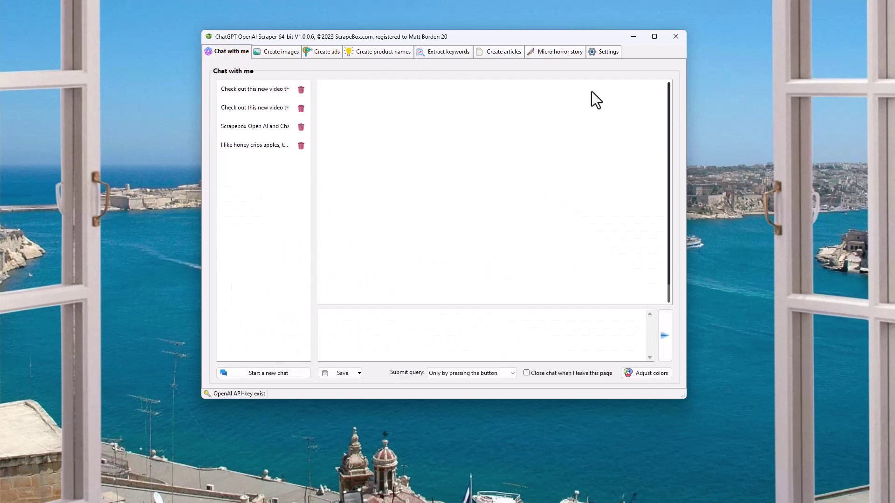
pyautogui.click(330, 52)
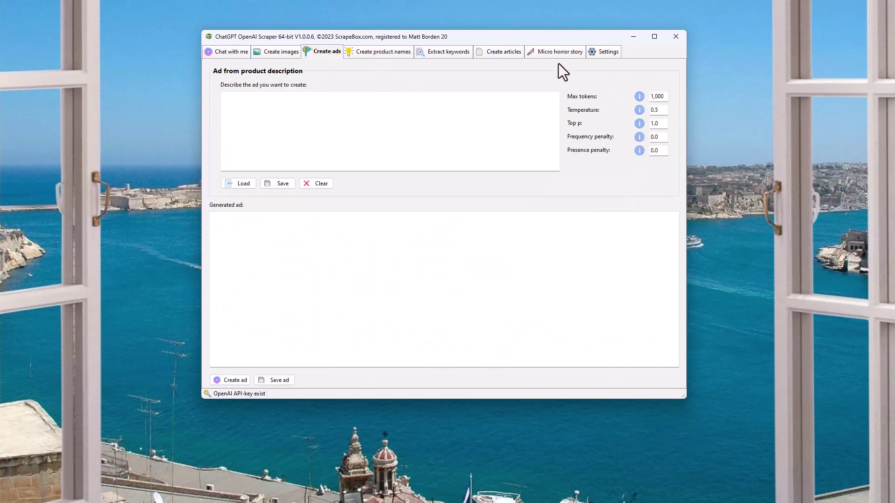
pyautogui.click(269, 51)
pyautogui.click(226, 50)
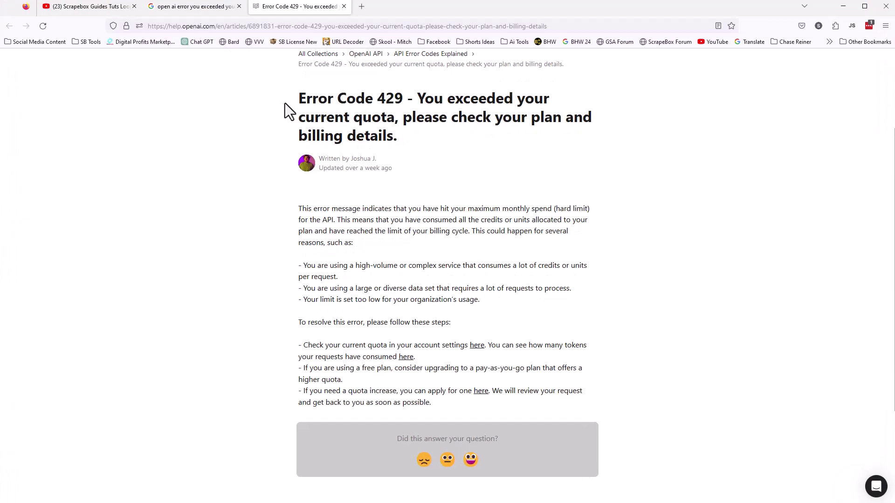
# Scroll through the Error Code 429 article, selecting and then clearing text near its title.
pyautogui.scroll(2, 289, 107)
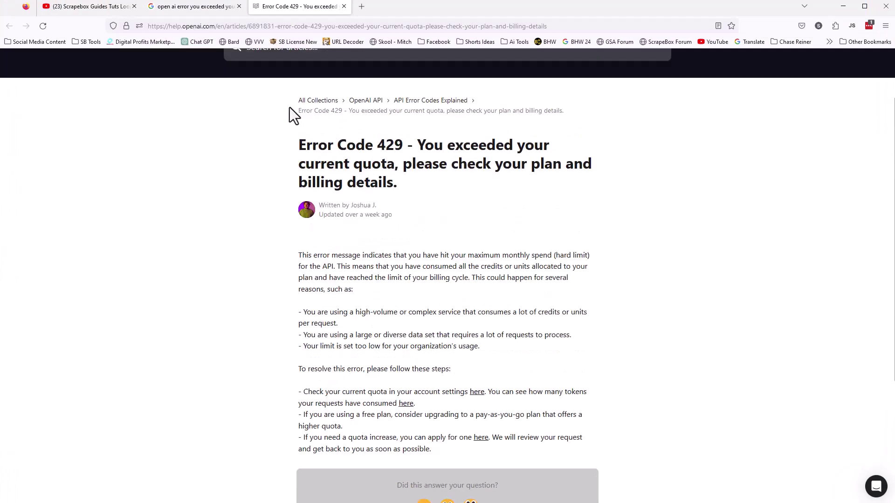
pyautogui.scroll(-1, 300, 194)
pyautogui.moveTo(299, 150); pyautogui.dragTo(586, 189)
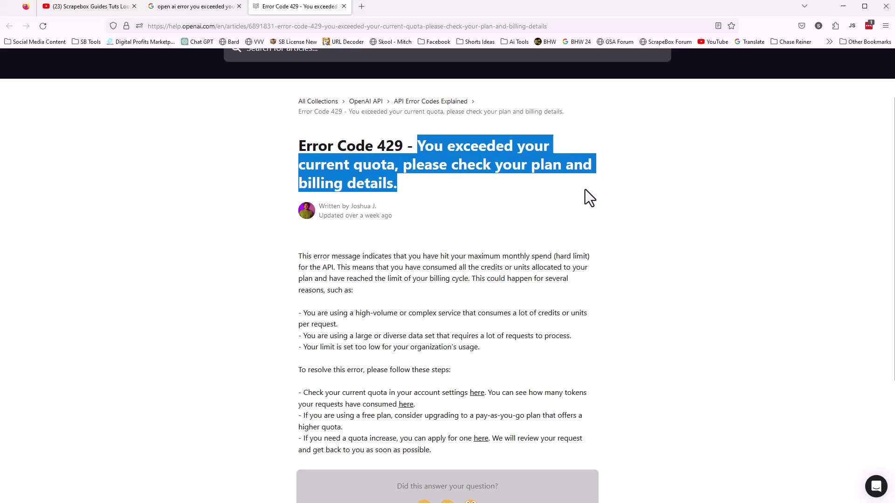
pyautogui.click(614, 200)
pyautogui.scroll(-1, 611, 210)
pyautogui.scroll(-2, 611, 216)
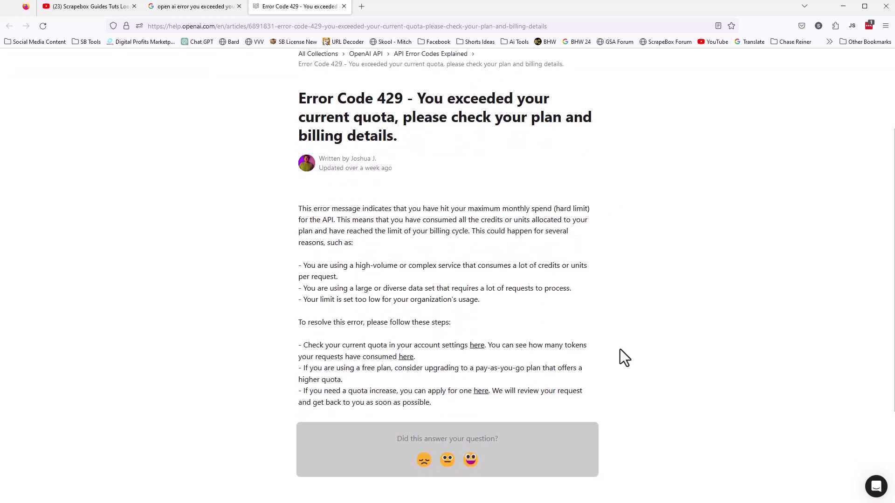
# Show the ChatGPT OpenAI Scraper's Create product names form, then minimize the plugin.
pyautogui.hotkey('alt', 'Tab')
pyautogui.click(380, 52)
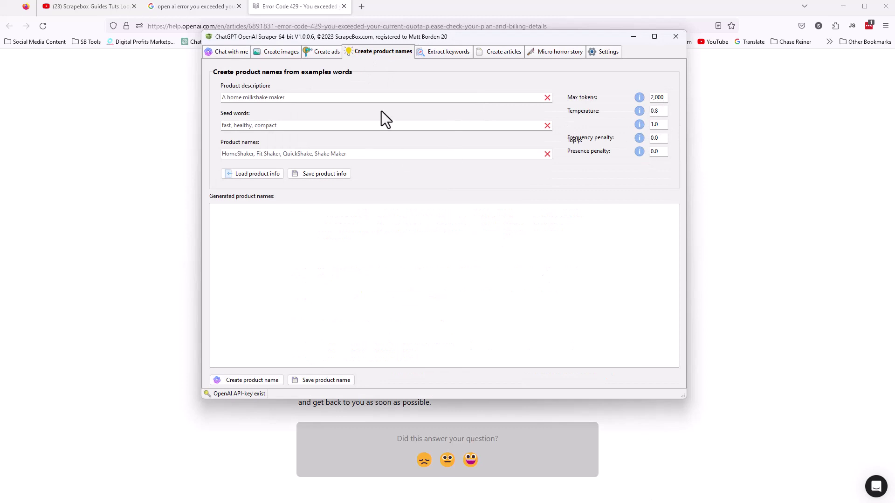
pyautogui.click(635, 36)
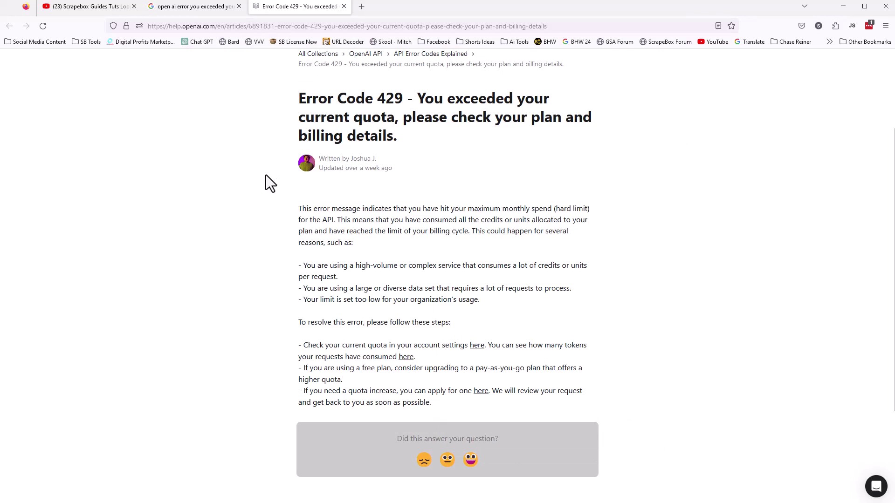
# Highlight the monthly-spend sentence and 'To resolve this error, please follow these steps:'.
pyautogui.scroll(-3, 265, 176)
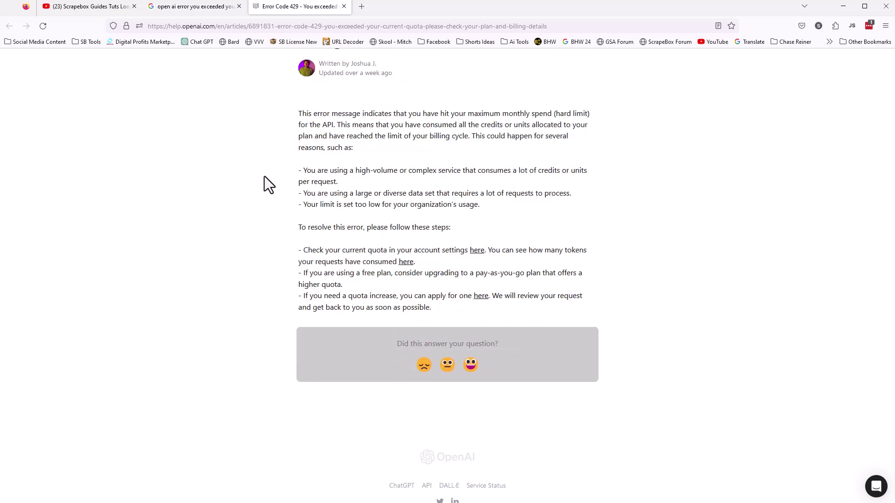
pyautogui.scroll(3, 273, 158)
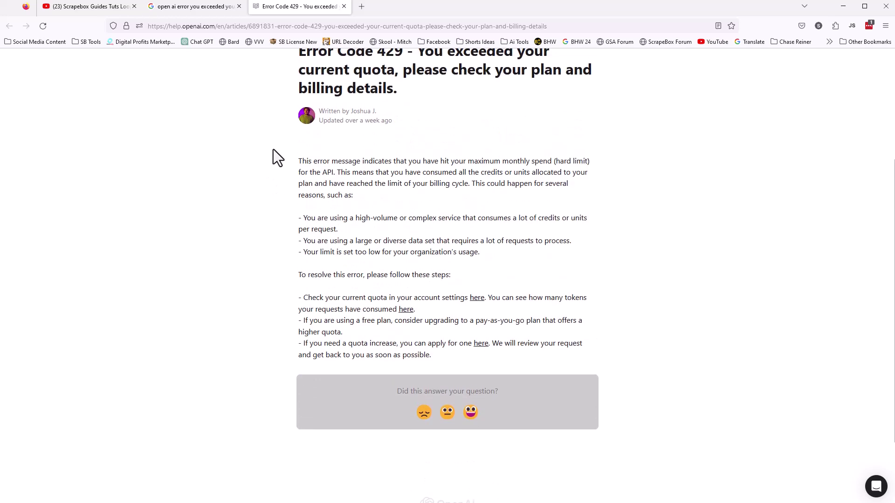
pyautogui.click(265, 26)
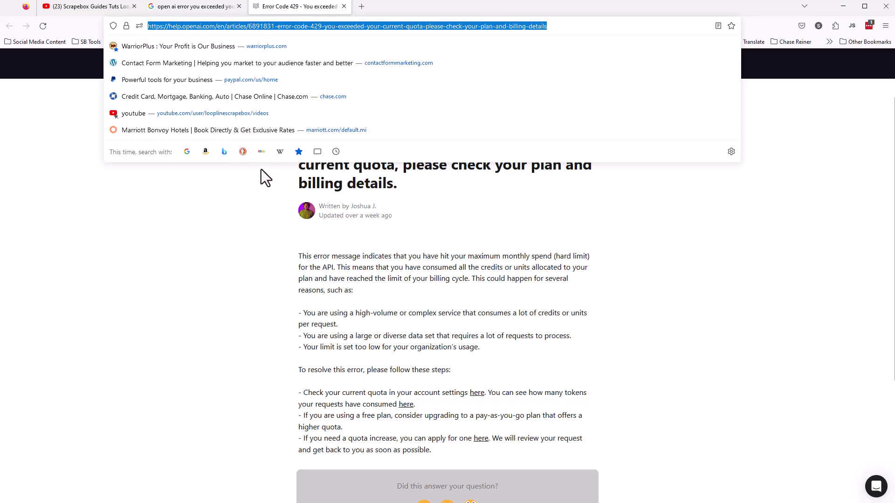
pyautogui.click(278, 245)
pyautogui.scroll(-3, 253, 244)
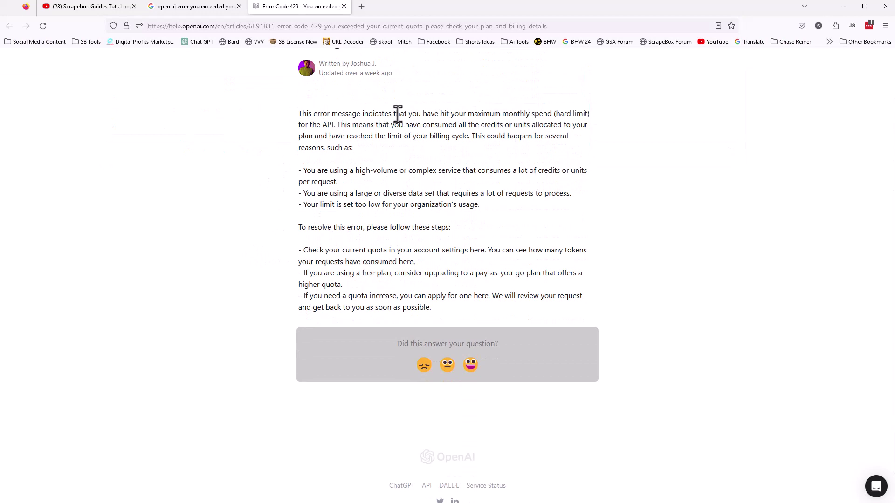
pyautogui.moveTo(400, 113); pyautogui.dragTo(556, 115)
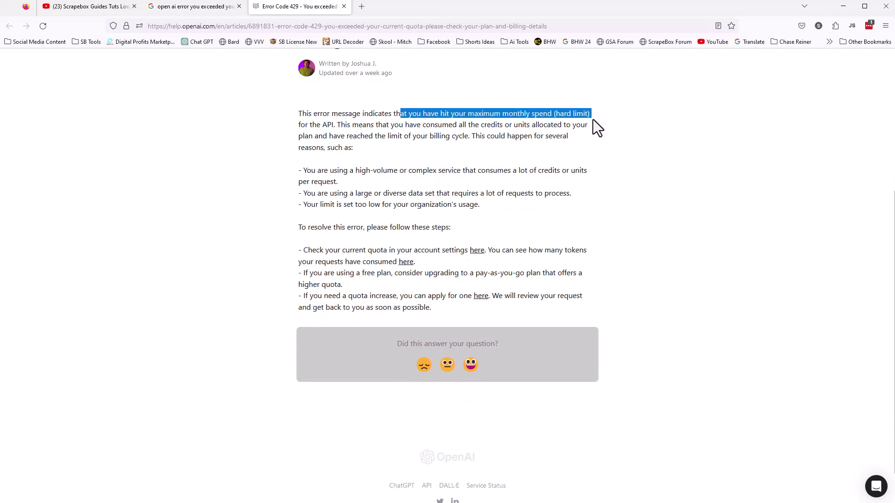
pyautogui.scroll(-1, 452, 219)
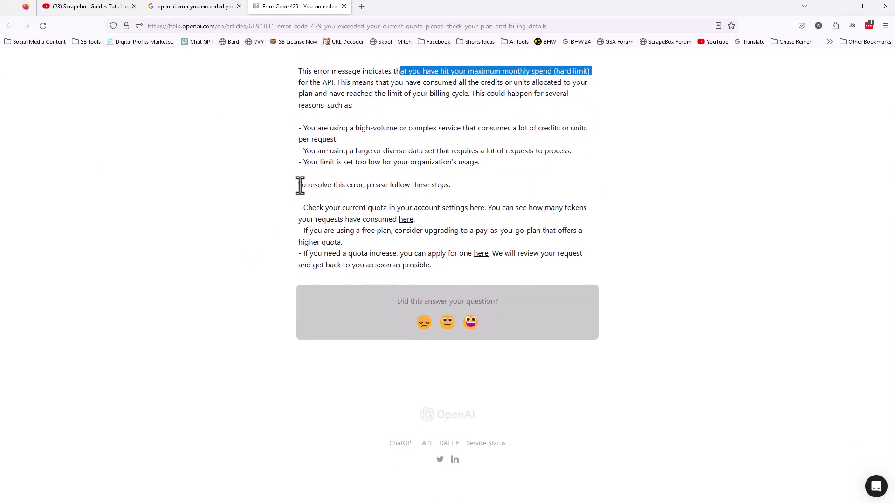
pyautogui.moveTo(298, 185); pyautogui.dragTo(472, 188)
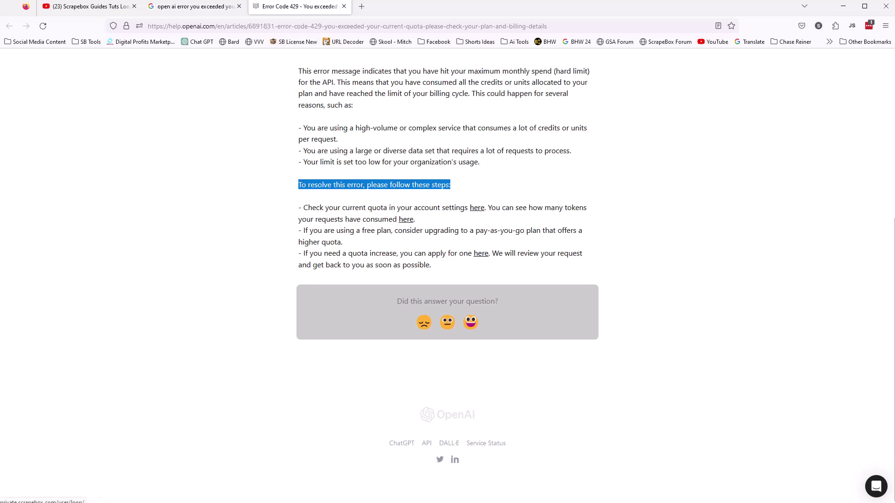
# Open Usage limits from the first 'here' link and review the $35.00 hard and $20.00 soft limits.
pyautogui.click(477, 207)
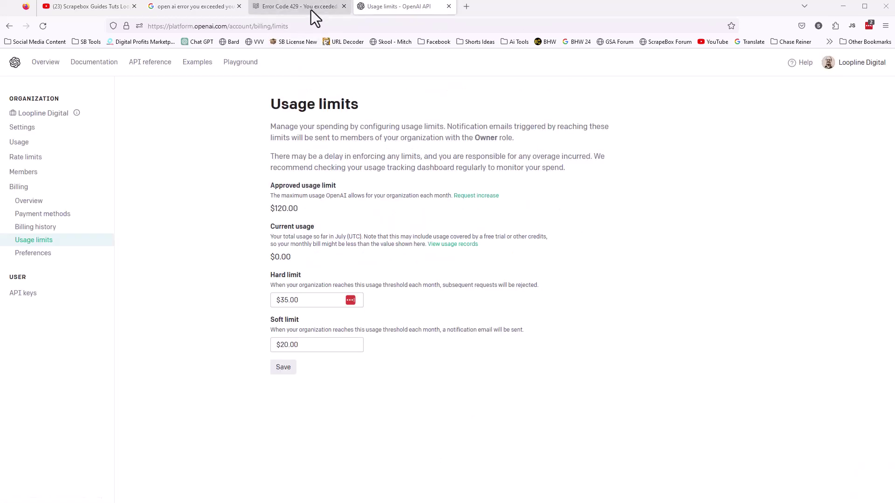
pyautogui.click(311, 10)
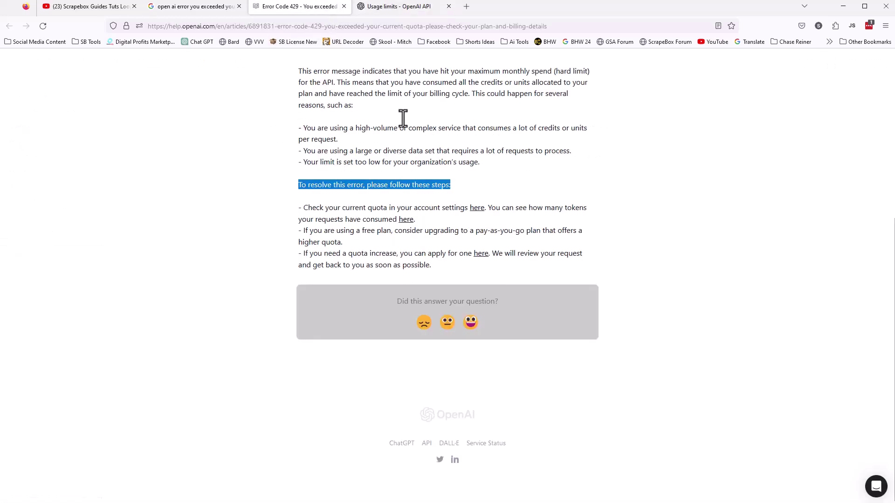
pyautogui.click(475, 209)
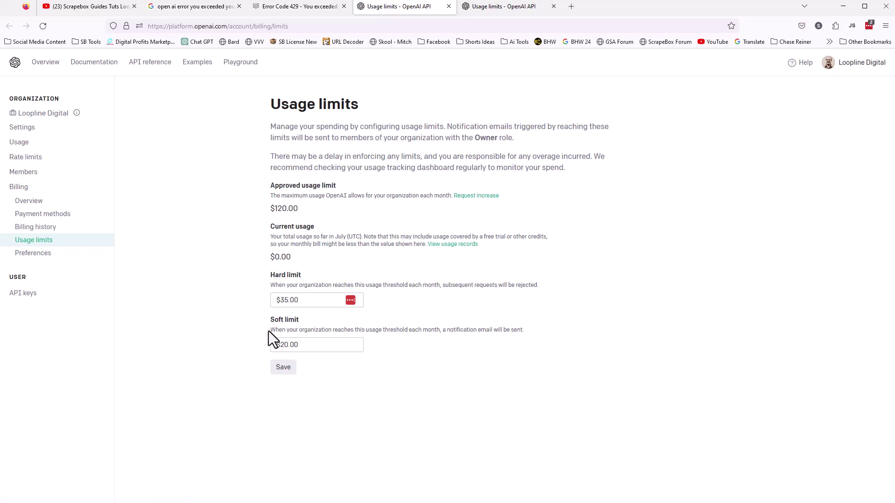
pyautogui.moveTo(268, 331); pyautogui.dragTo(490, 332)
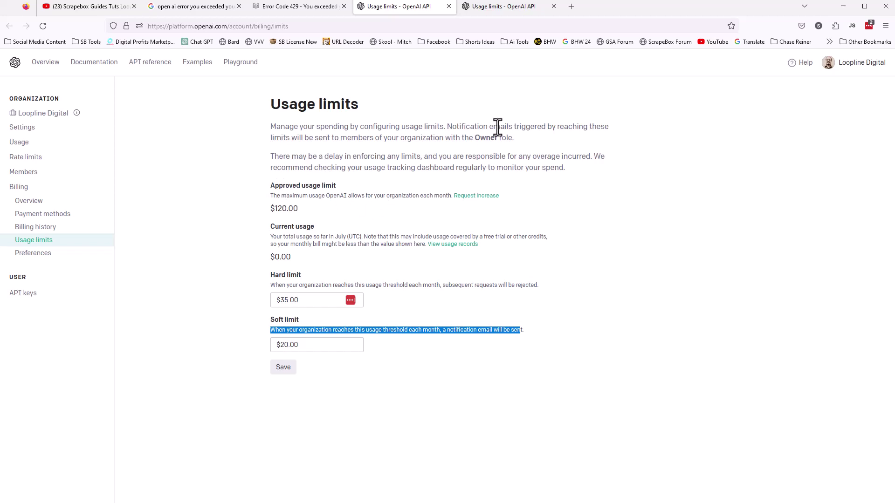
pyautogui.click(306, 8)
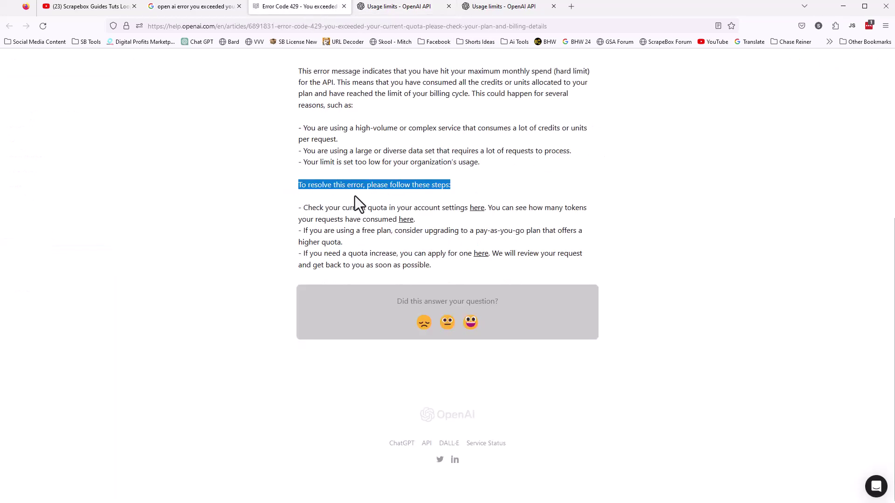
# Open the Usage page from the second 'here' link and show June's $0.44 daily spending.
pyautogui.click(405, 219)
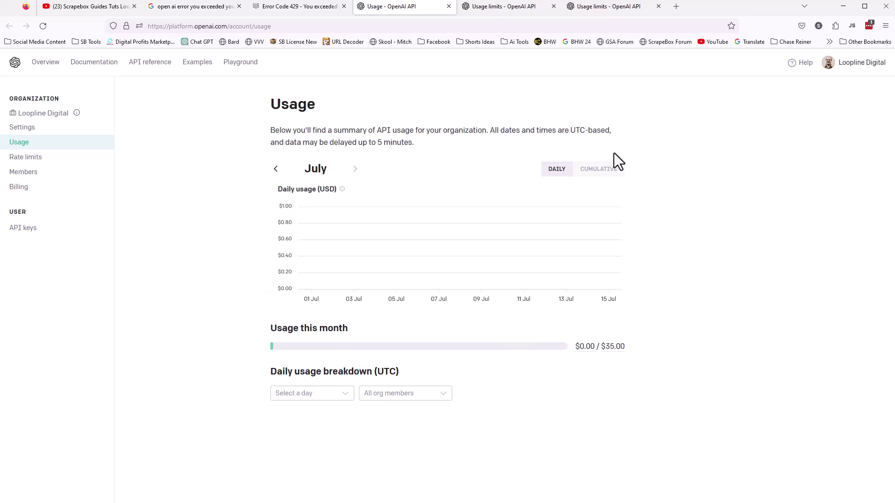
pyautogui.moveTo(320, 275)
pyautogui.click(275, 170)
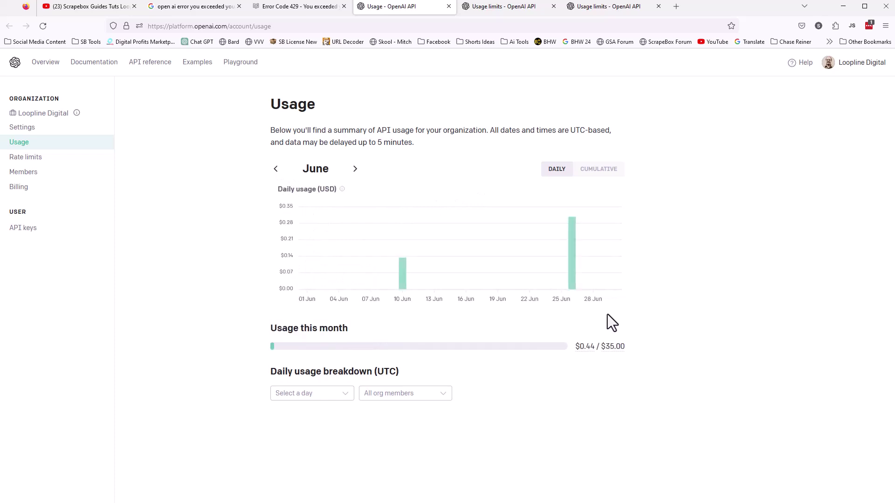
pyautogui.moveTo(570, 233)
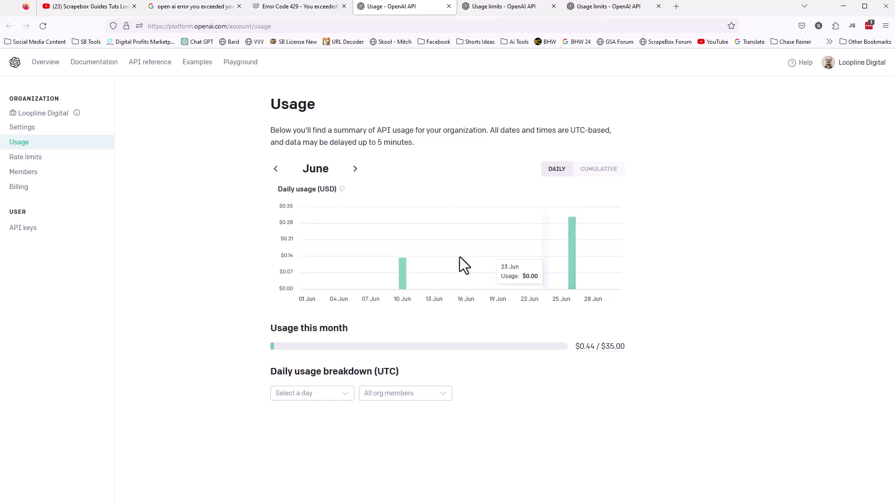
pyautogui.moveTo(400, 273)
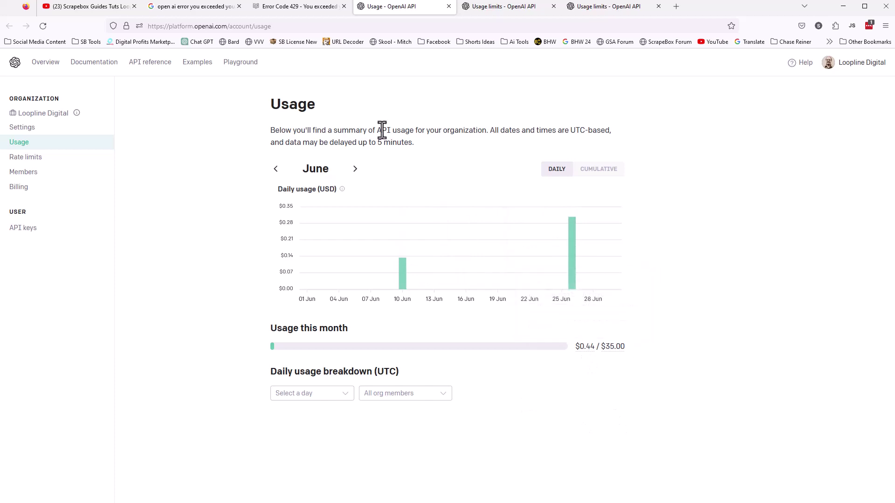
pyautogui.click(309, 4)
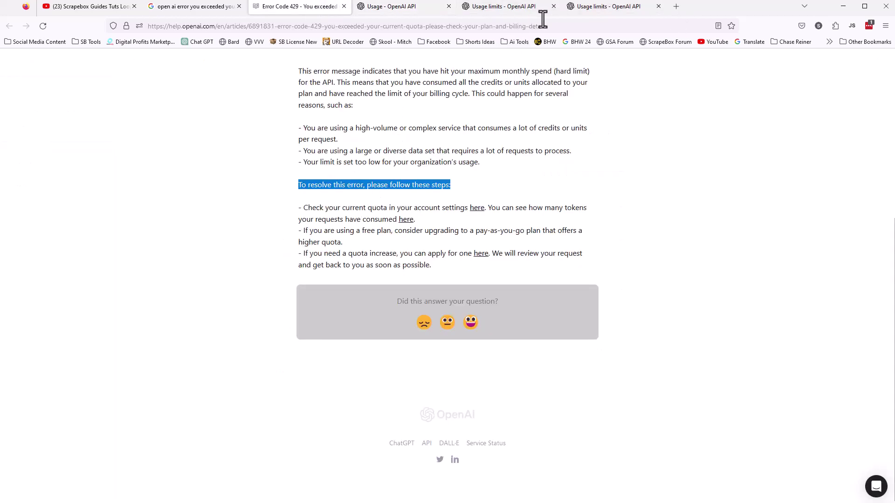
# Revisit the $35.00 hard limit and the Usage tab, then select '(hard limit)' in the article.
pyautogui.click(583, 10)
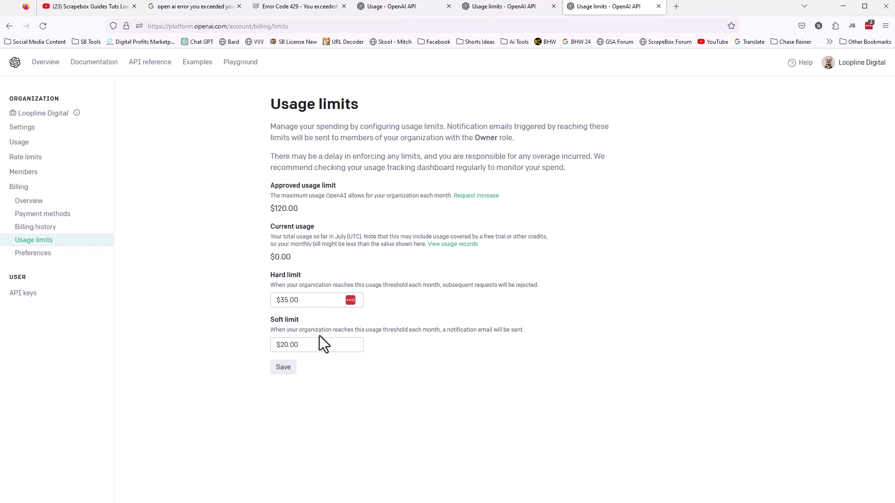
pyautogui.click(315, 297)
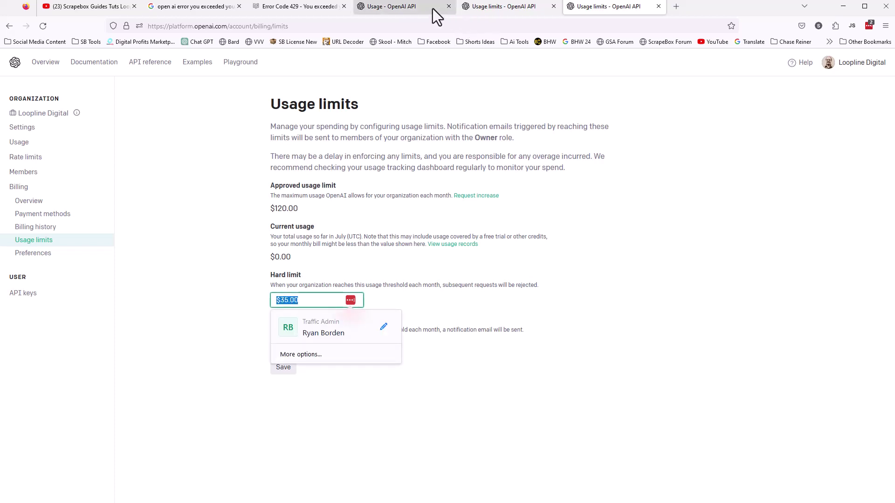
pyautogui.click(410, 8)
pyautogui.click(301, 6)
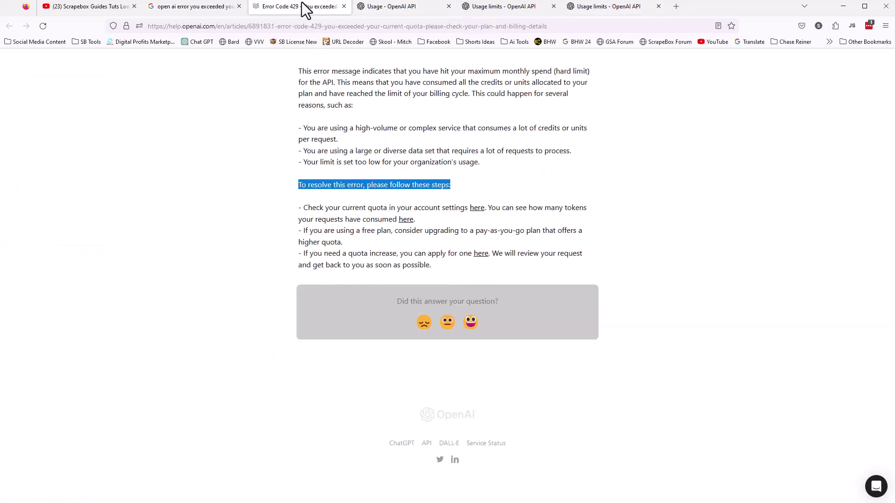
pyautogui.scroll(2, 419, 124)
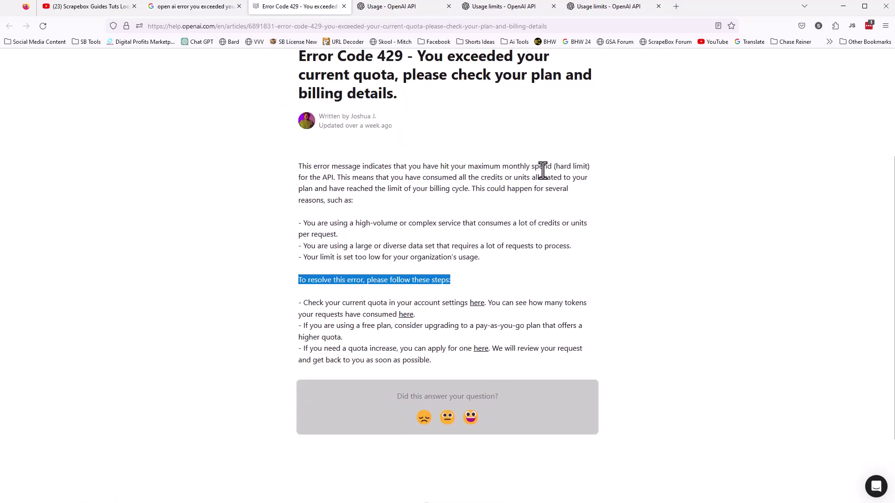
pyautogui.moveTo(553, 166); pyautogui.dragTo(610, 168)
pyautogui.scroll(-2, 426, 277)
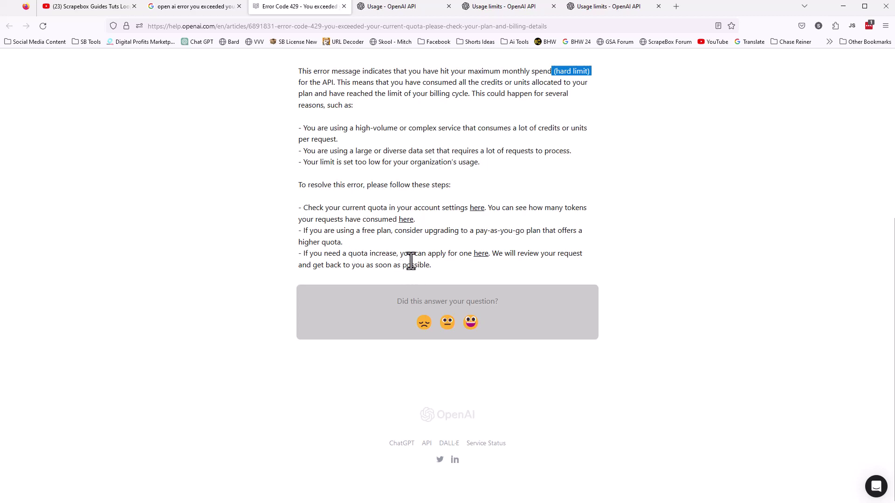
# Open the Quota Increase Request form, then select 'You exceeded your current quota' in the title.
pyautogui.click(483, 256)
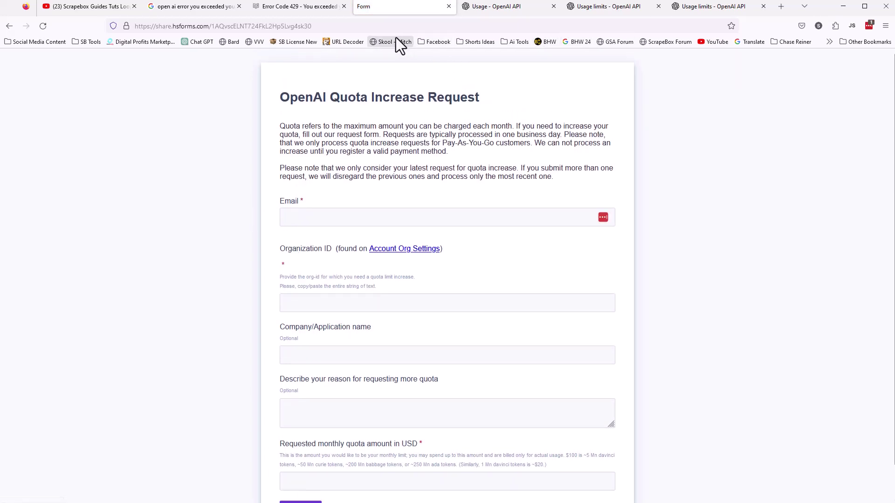
pyautogui.click(286, 10)
pyautogui.scroll(5, 285, 120)
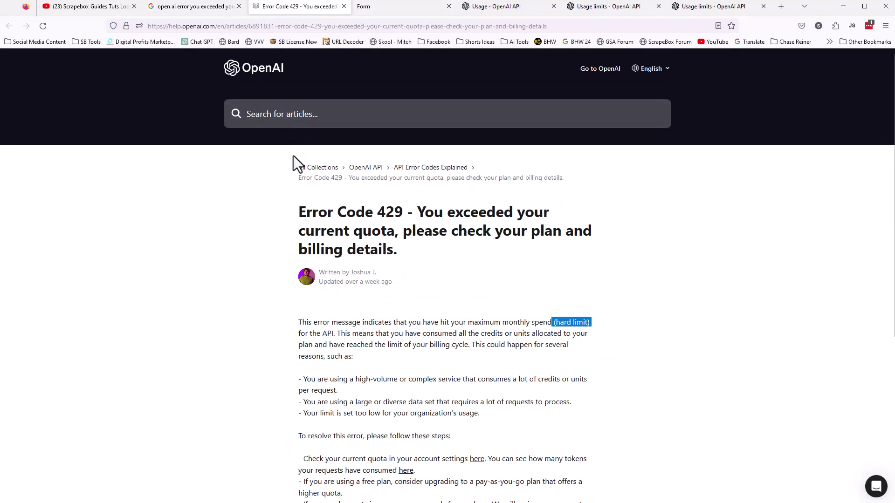
pyautogui.scroll(-2, 294, 164)
pyautogui.moveTo(414, 117); pyautogui.dragTo(393, 136)
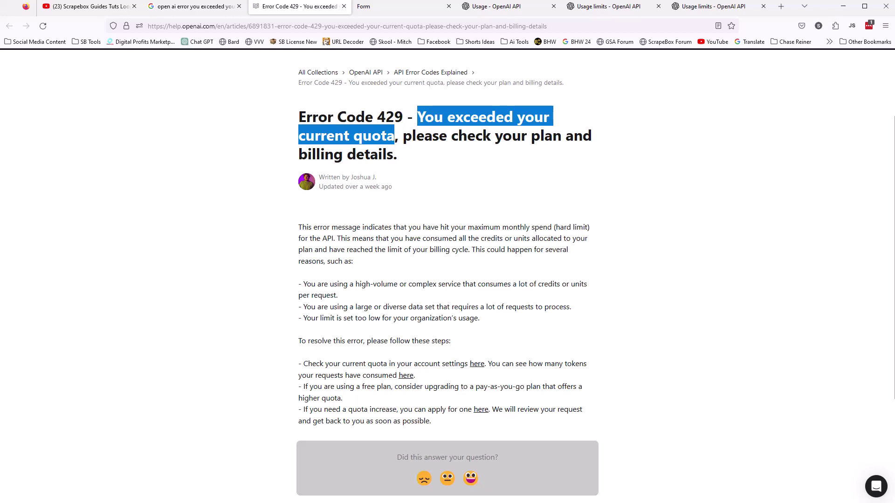
# Bring the plugin forward and cycle through Chat with me, Create images and Create ads, ending on chat.
pyautogui.click(844, 6)
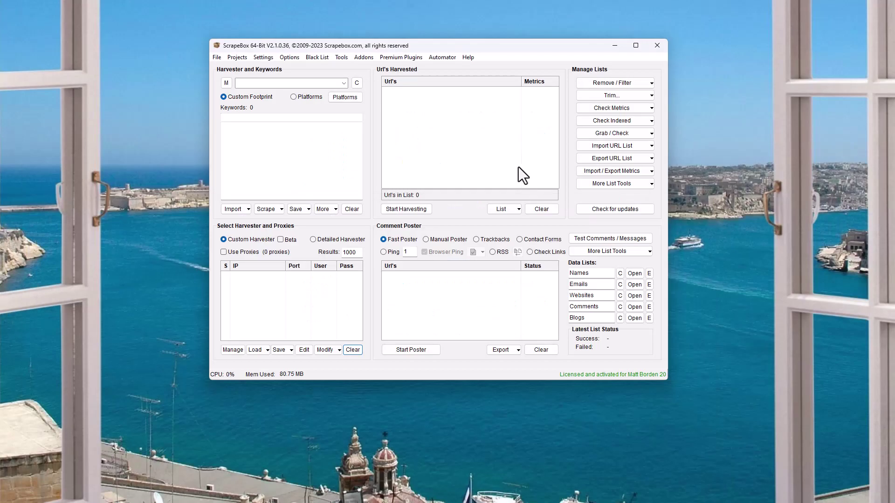
pyautogui.hotkey('alt', 'Tab')
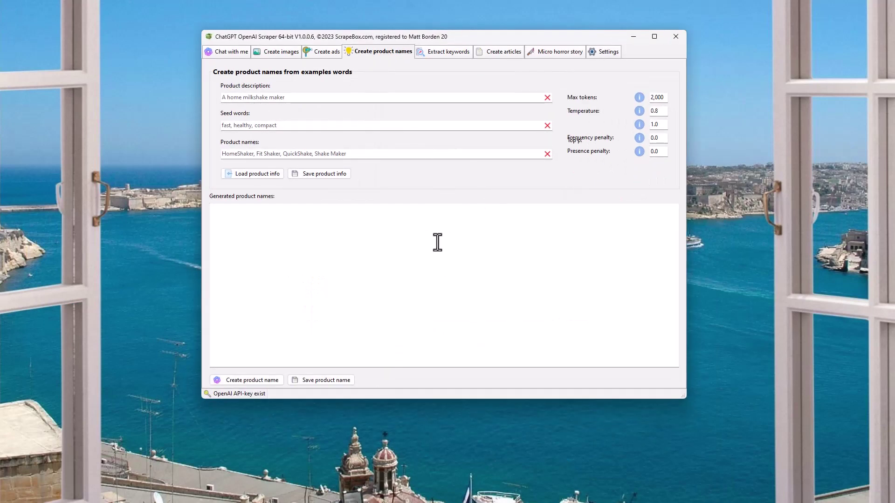
pyautogui.click(233, 52)
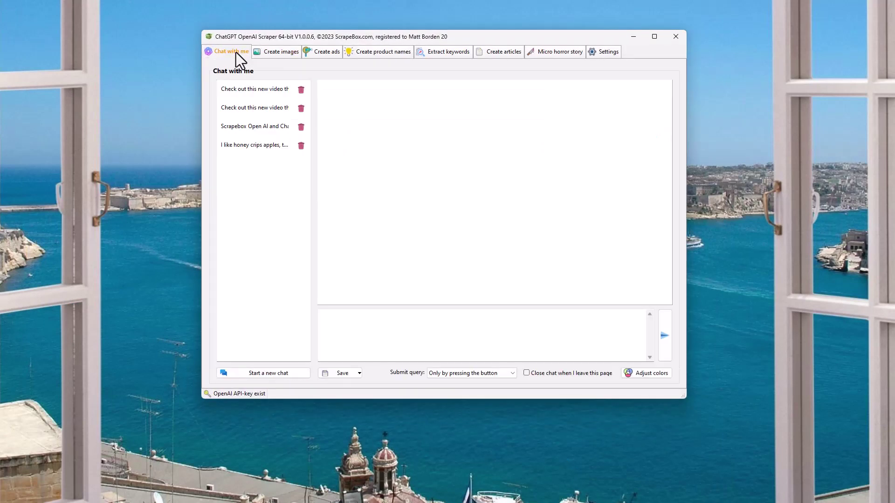
pyautogui.click(264, 55)
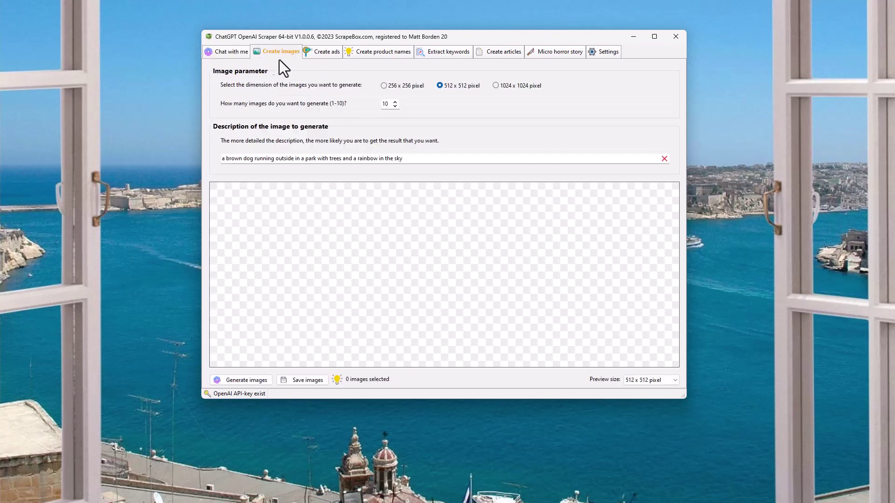
pyautogui.click(320, 51)
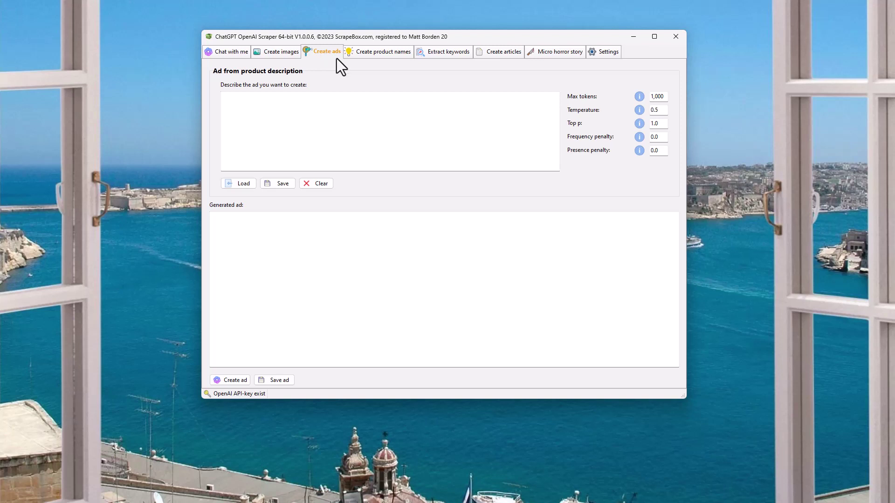
pyautogui.click(236, 51)
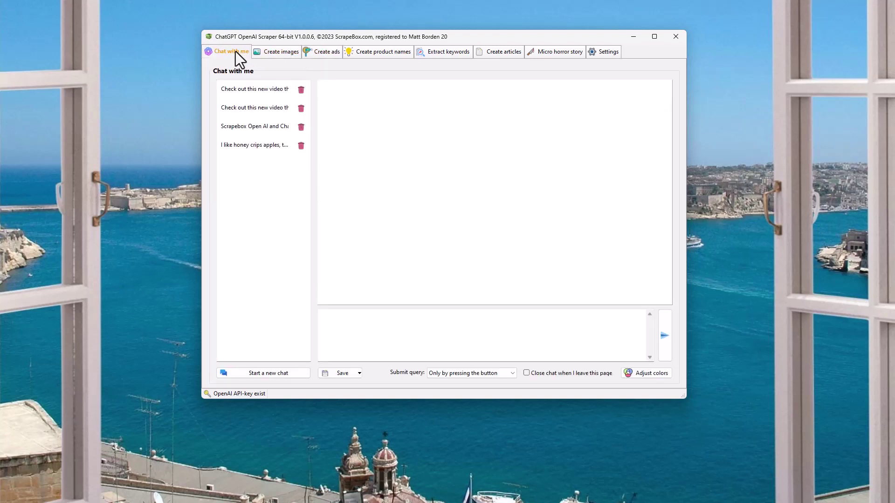